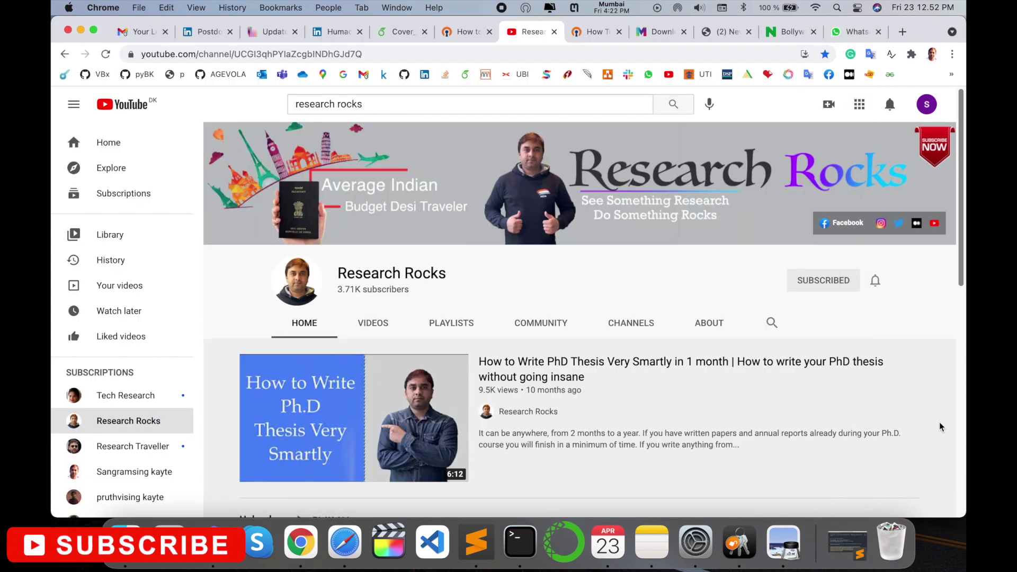
Close the tabs right of Research Rocks and load QuillBot's paraphraser in a new tab
{"action": "left_click", "coordinate": [736, 500]}
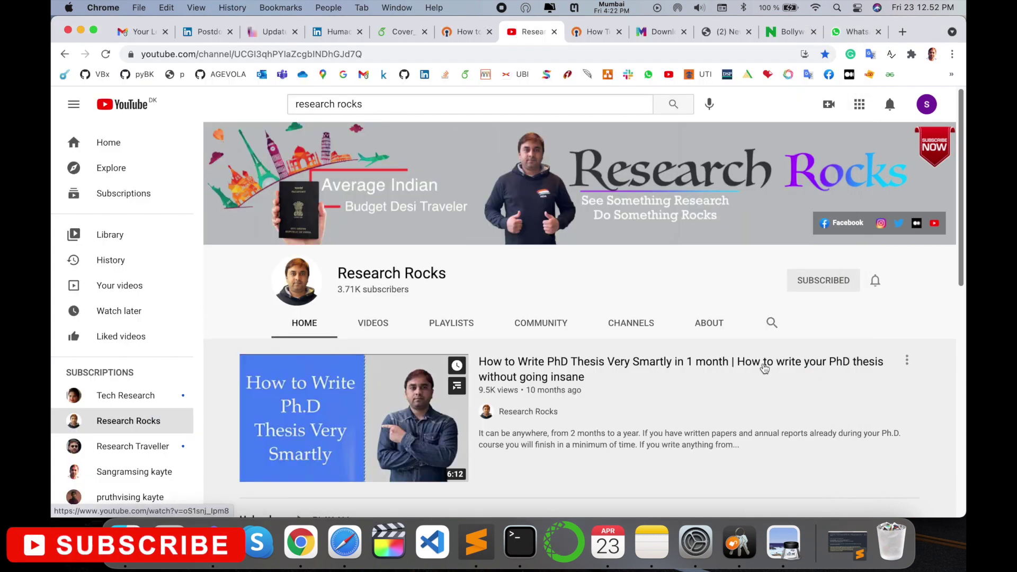
{"action": "left_click", "coordinate": [685, 32]}
{"action": "left_click", "coordinate": [686, 33]}
{"action": "left_click", "coordinate": [685, 31]}
{"action": "left_click", "coordinate": [685, 32]}
{"action": "left_click", "coordinate": [620, 32]}
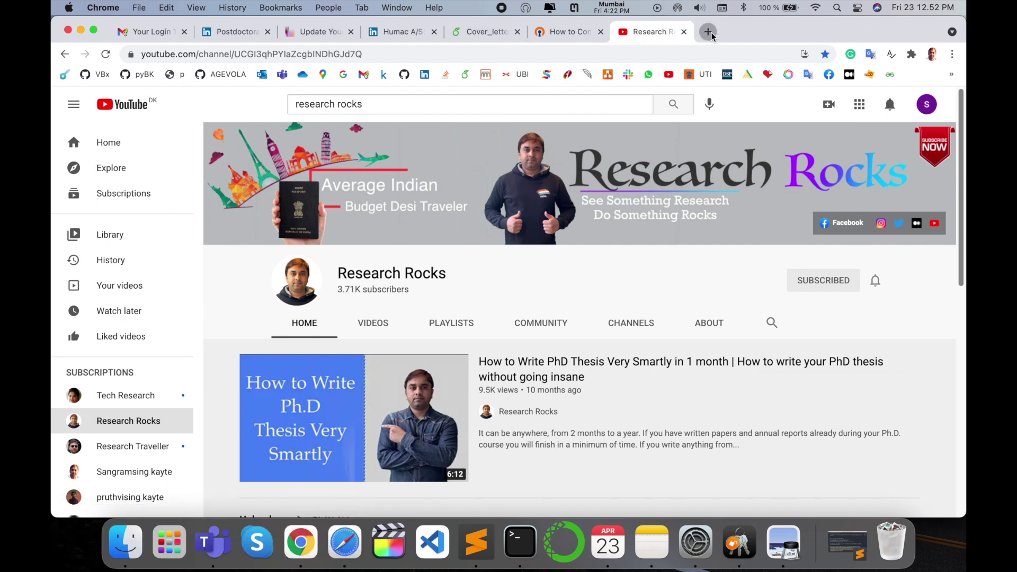
{"action": "key", "text": "super+t"}
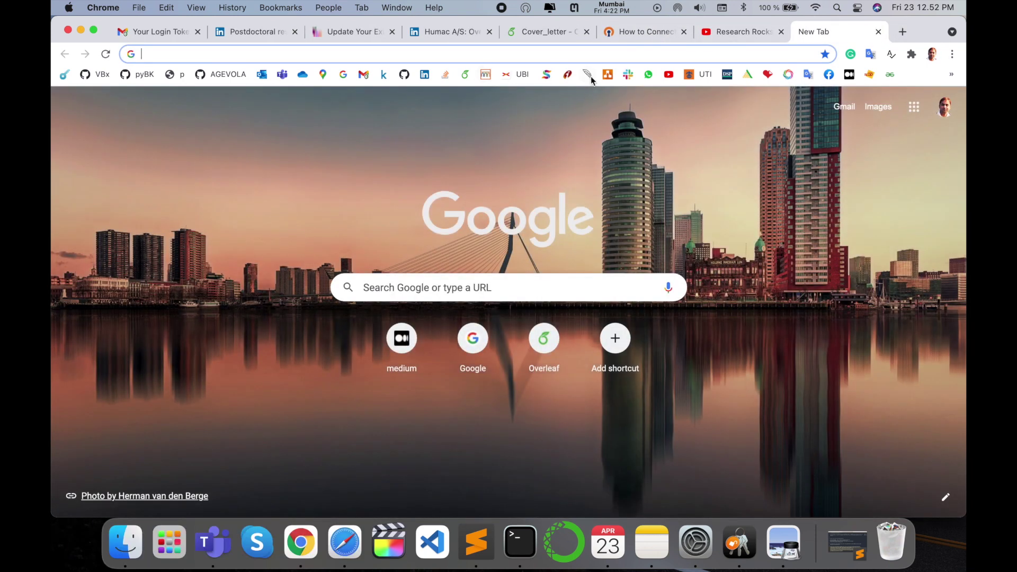
{"action": "left_click", "coordinate": [589, 75]}
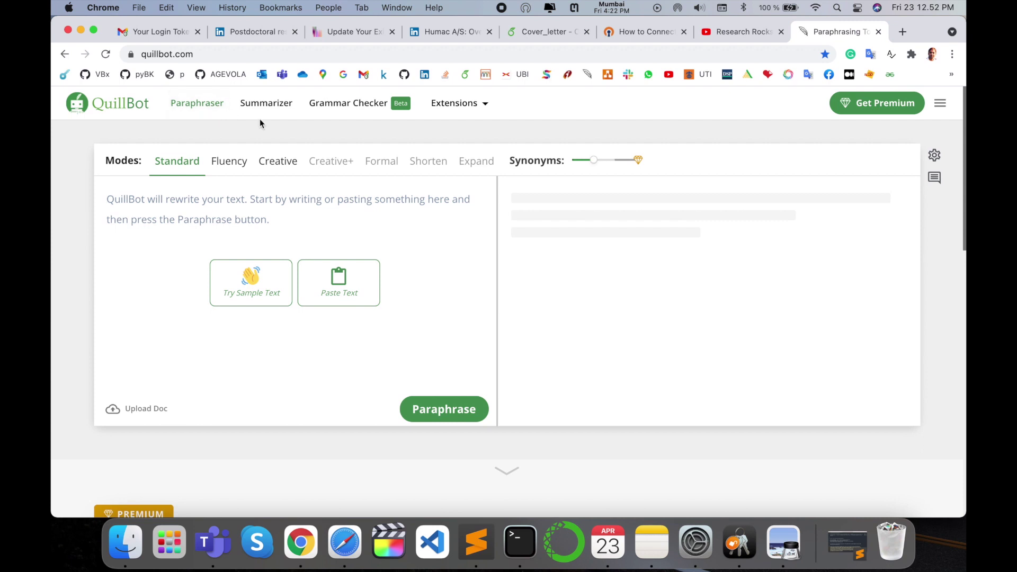
{"action": "left_click", "coordinate": [484, 106]}
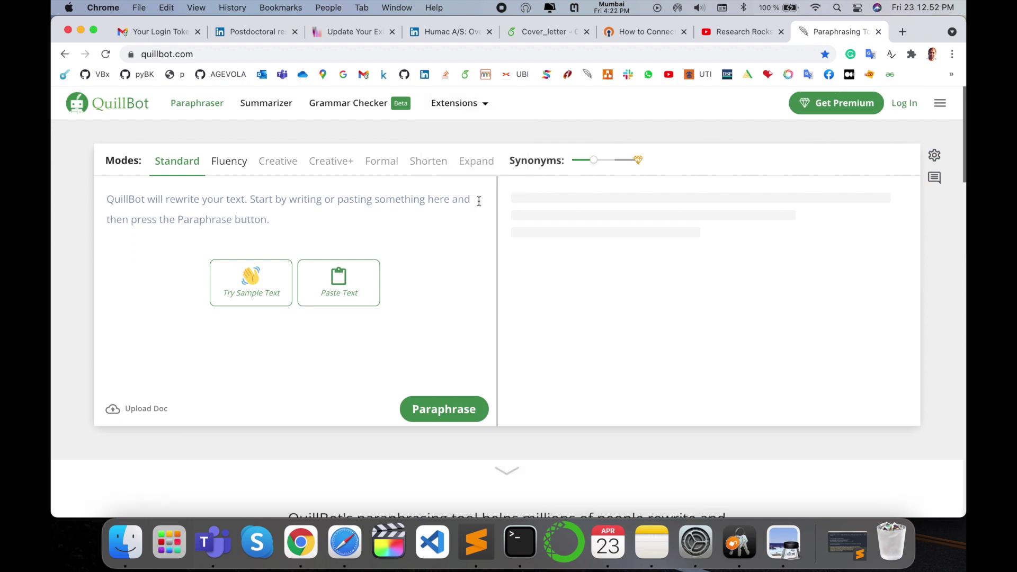
Log in with Google and paraphrase the pasted slogan 'Please Support & Subscribe! Research Rocks'
{"action": "left_click", "coordinate": [911, 109]}
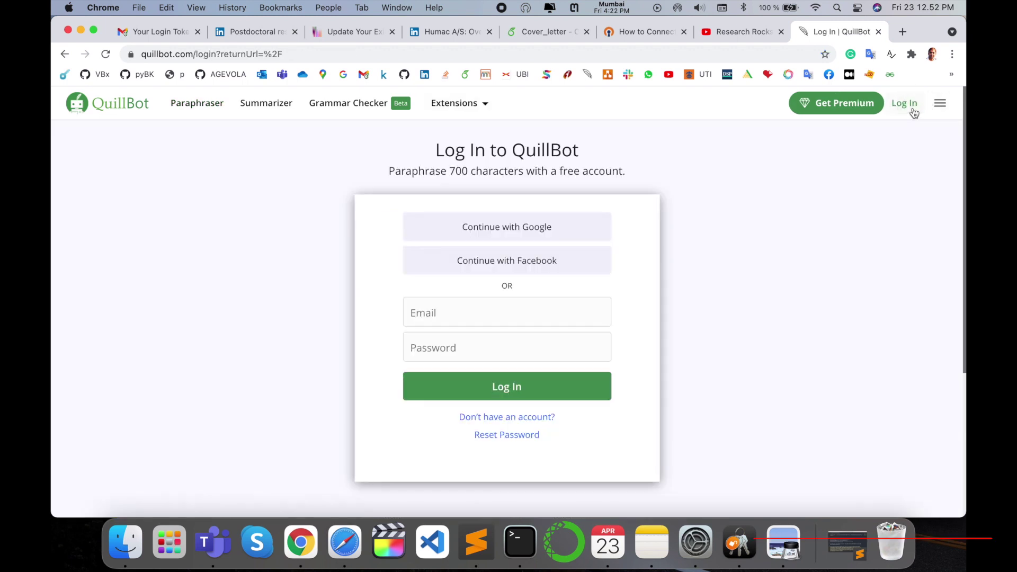
{"action": "left_click", "coordinate": [486, 228]}
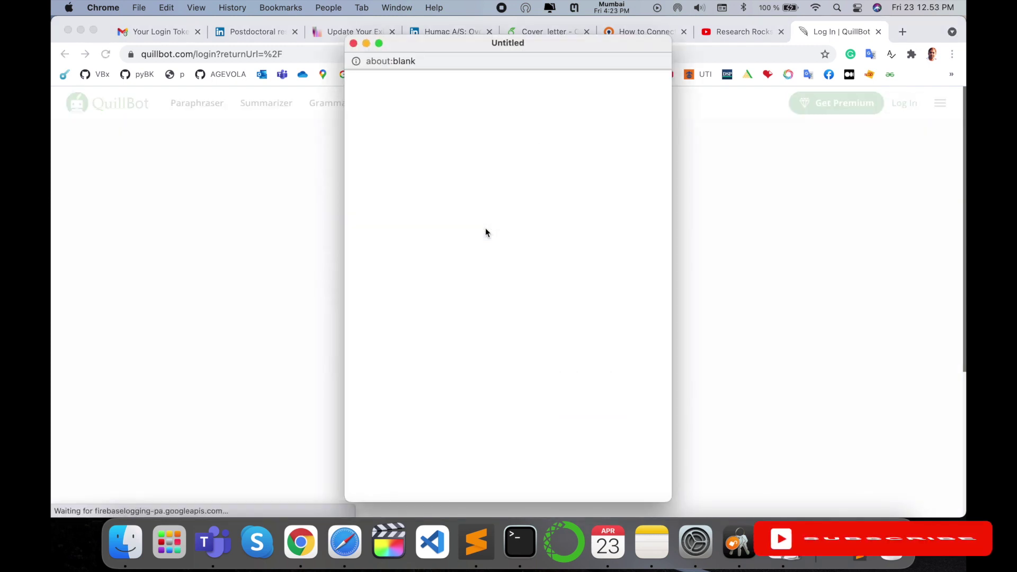
{"action": "type", "text": "Please Support & Subscribe!"}
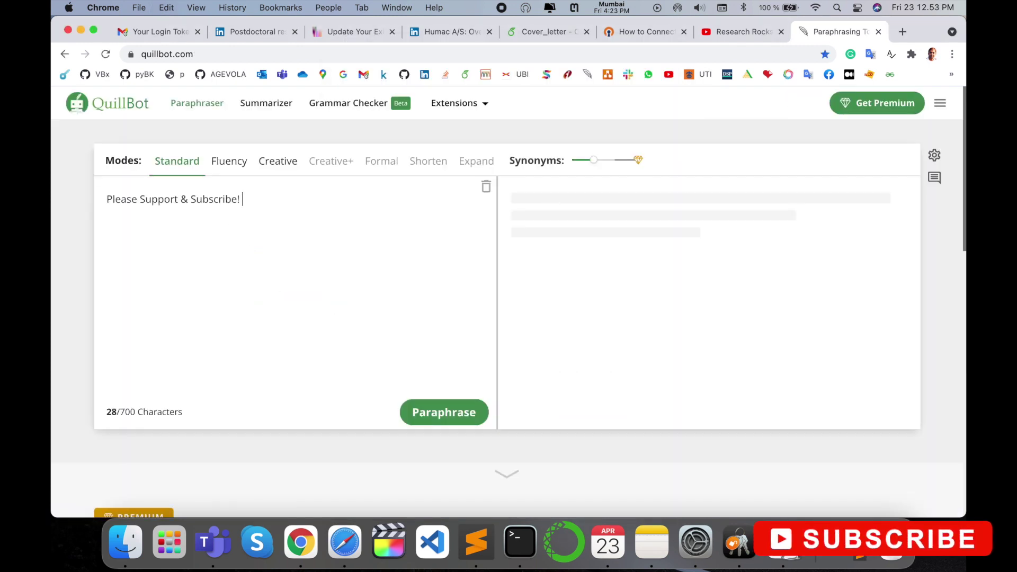
{"action": "type", "text": "Research "}
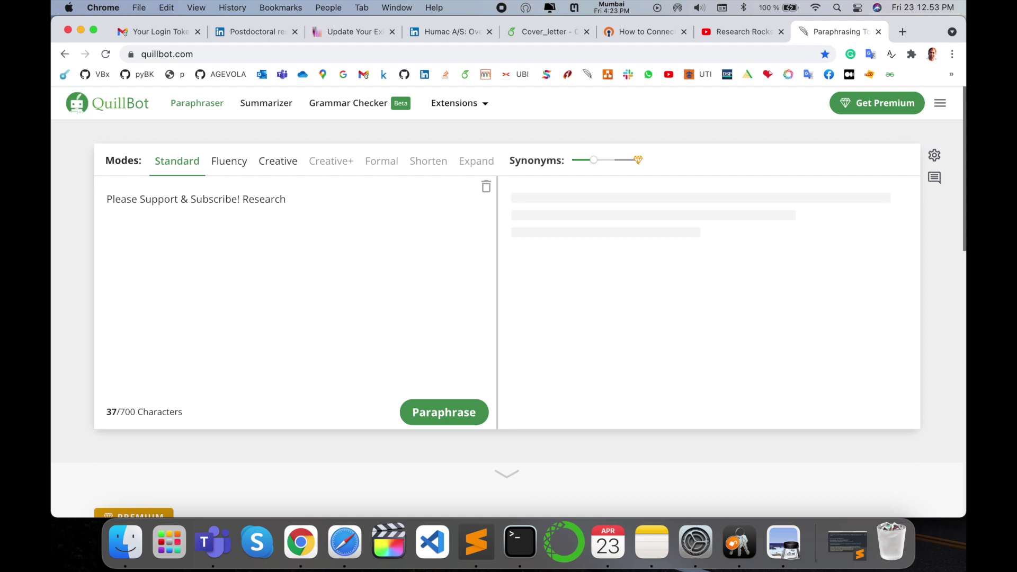
{"action": "type", "text": "Rocks"}
{"action": "left_click", "coordinate": [453, 415]}
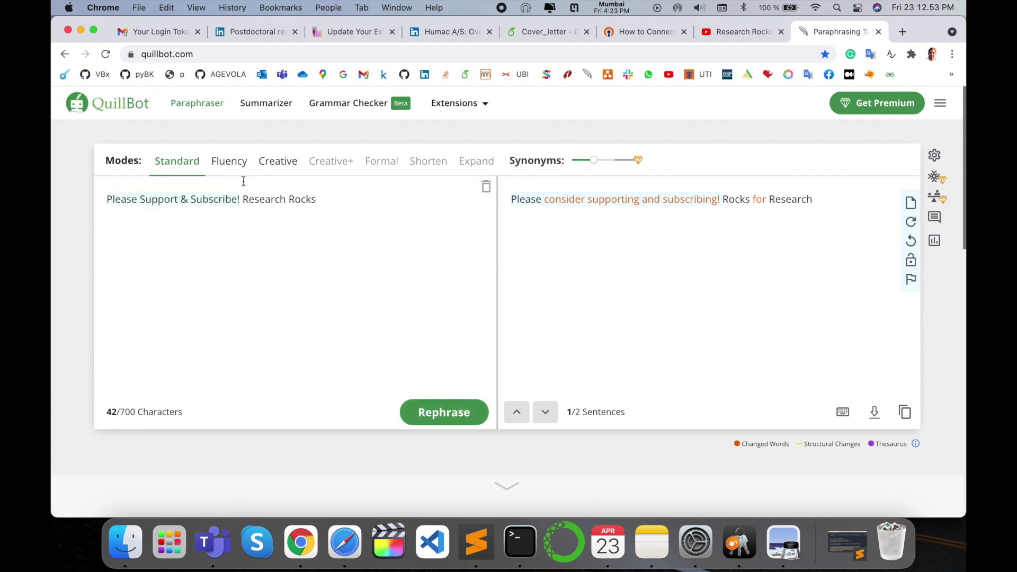
{"action": "left_click", "coordinate": [232, 163]}
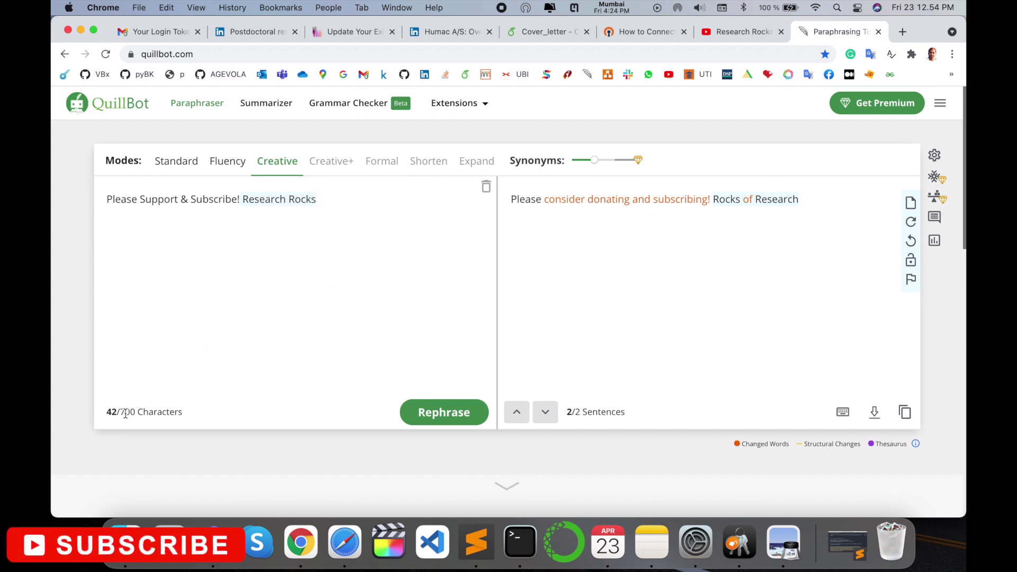
Highlight the 700 character-limit figure below the Creative-mode result
{"action": "left_click_drag", "start_coordinate": [124, 414], "coordinate": [143, 411]}
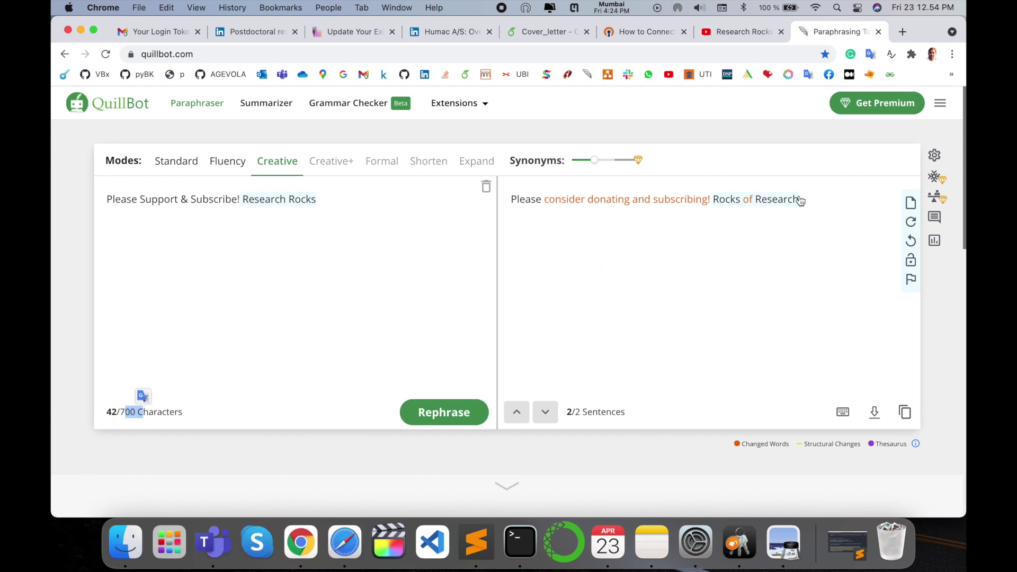
Open the Premium page comparing the Free and Premium plan limits
{"action": "left_click", "coordinate": [885, 104]}
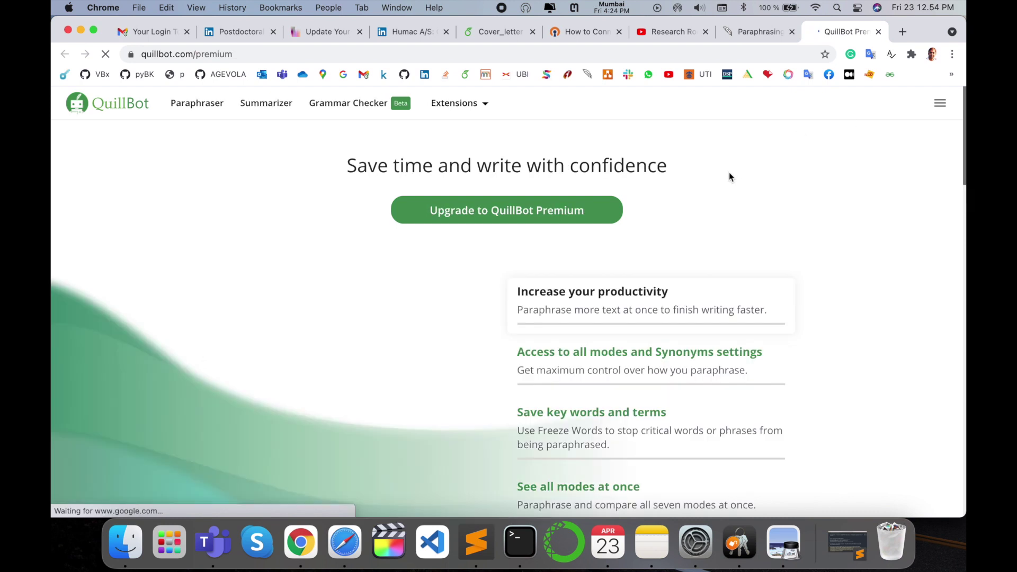
{"action": "scroll", "coordinate": [729, 173], "scroll_direction": "down", "scroll_amount": 2}
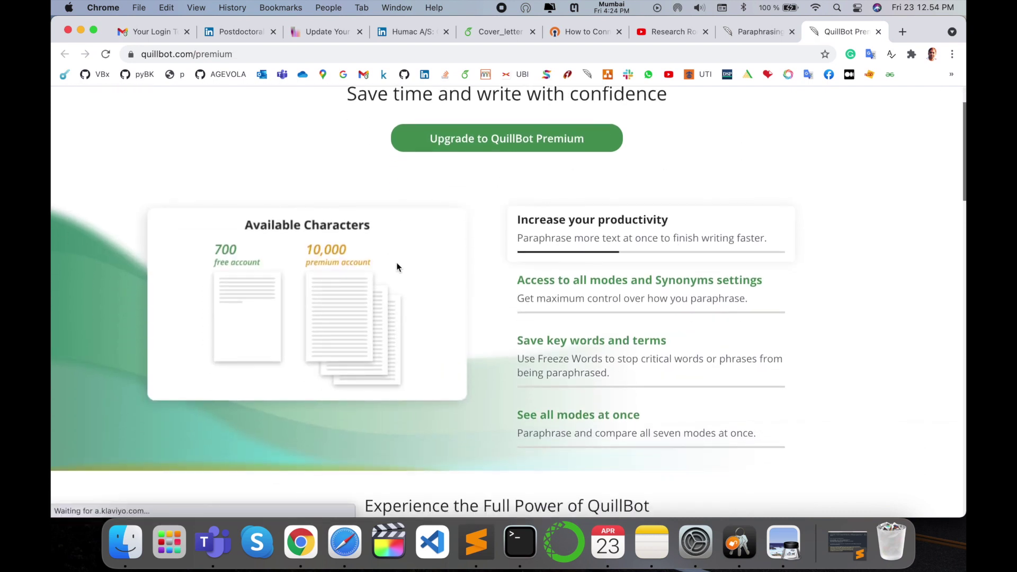
{"action": "scroll", "coordinate": [397, 262], "scroll_direction": "down", "scroll_amount": 1}
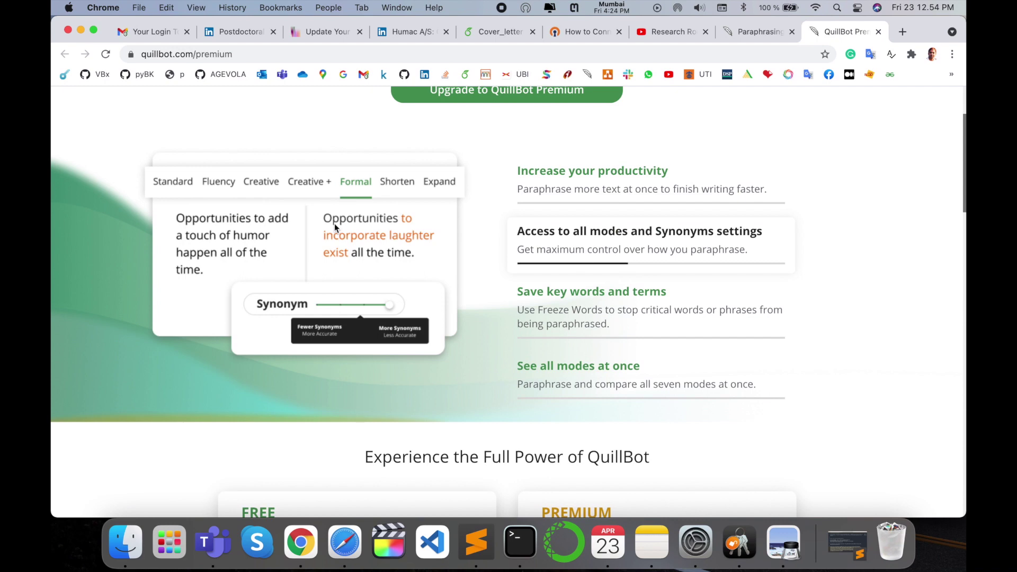
{"action": "scroll", "coordinate": [335, 226], "scroll_direction": "down", "scroll_amount": 1}
{"action": "scroll", "coordinate": [335, 226], "scroll_direction": "down", "scroll_amount": 1}
{"action": "scroll", "coordinate": [334, 227], "scroll_direction": "down", "scroll_amount": 2}
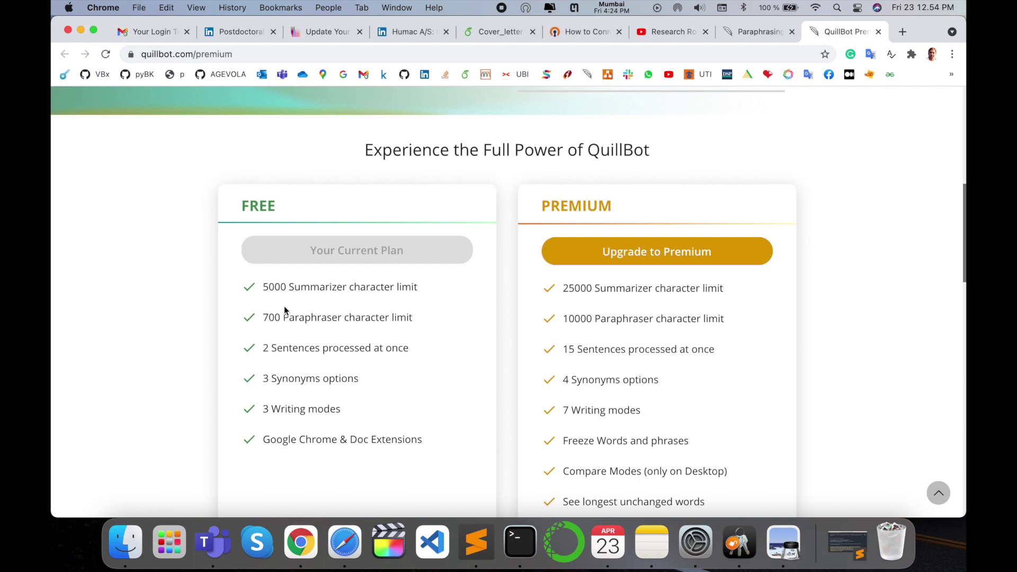
{"action": "scroll", "coordinate": [284, 305], "scroll_direction": "up", "scroll_amount": 10}
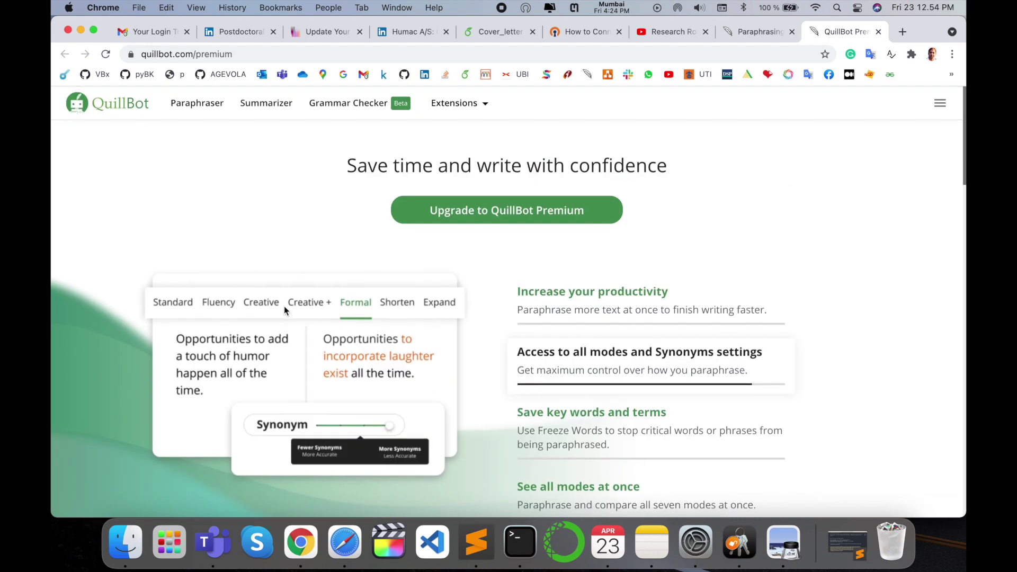
Move from Paraphraser to Summarizer, then load sangramsing.com in a new tab
{"action": "left_click", "coordinate": [190, 110]}
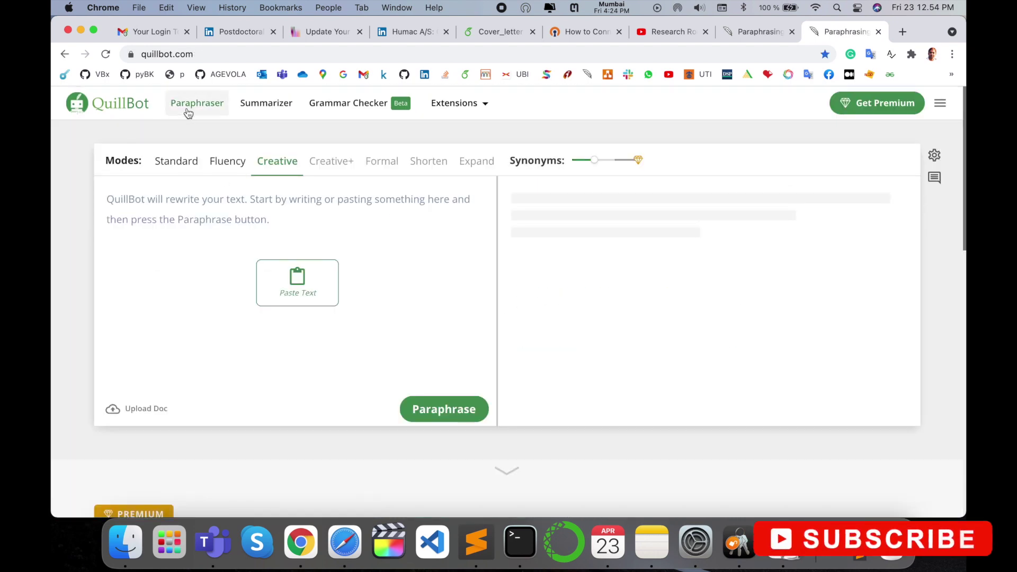
{"action": "left_click", "coordinate": [274, 111]}
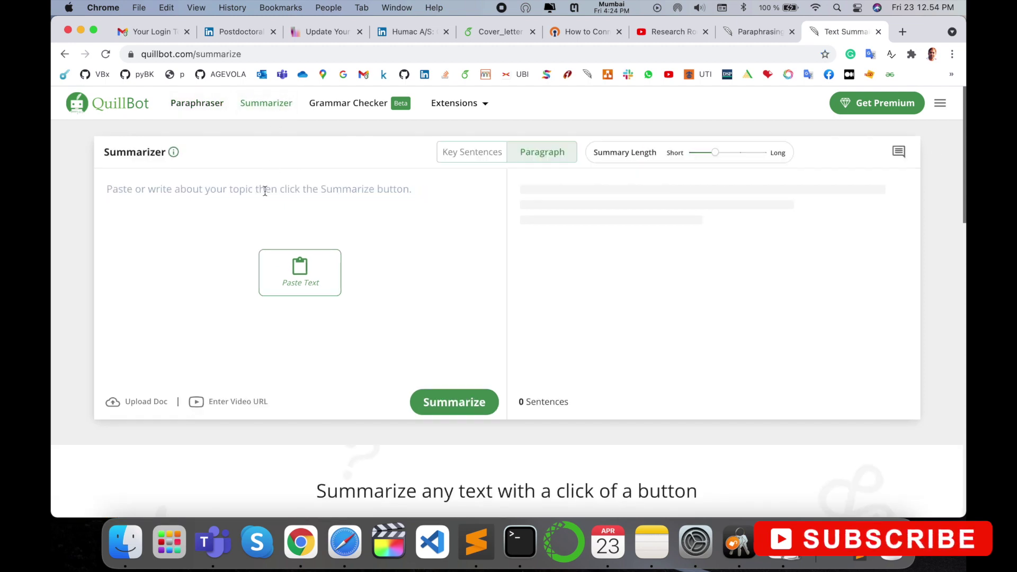
{"action": "key", "text": "super+t"}
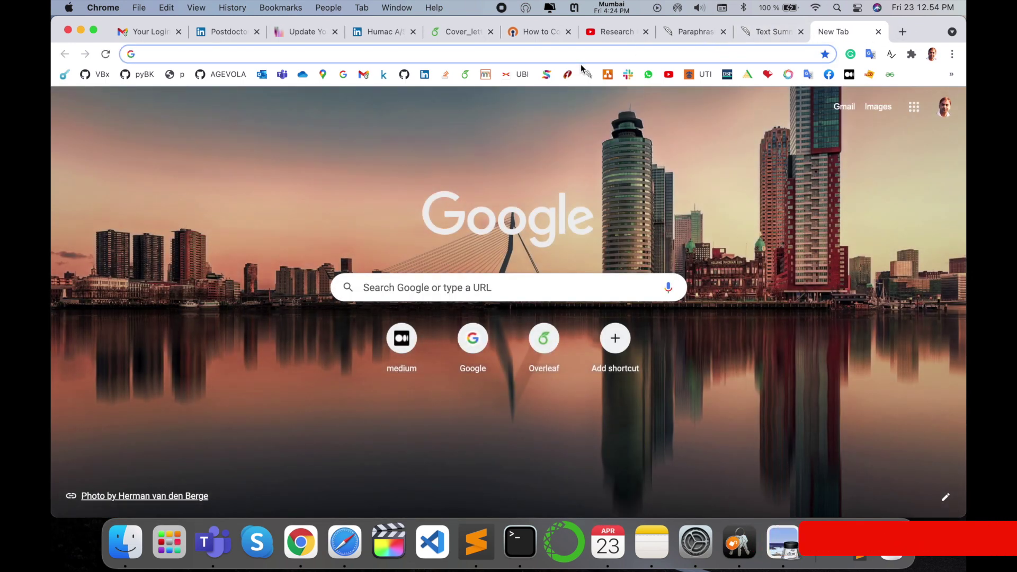
{"action": "left_click", "coordinate": [546, 75]}
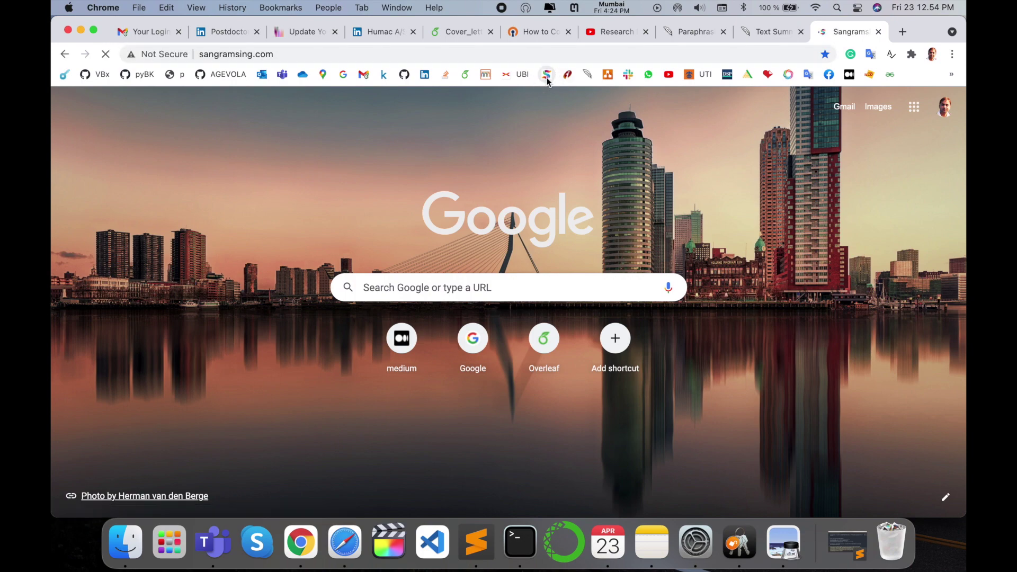
{"action": "scroll", "coordinate": [527, 257], "scroll_direction": "down", "scroll_amount": 3}
{"action": "scroll", "coordinate": [526, 256], "scroll_direction": "down", "scroll_amount": 3}
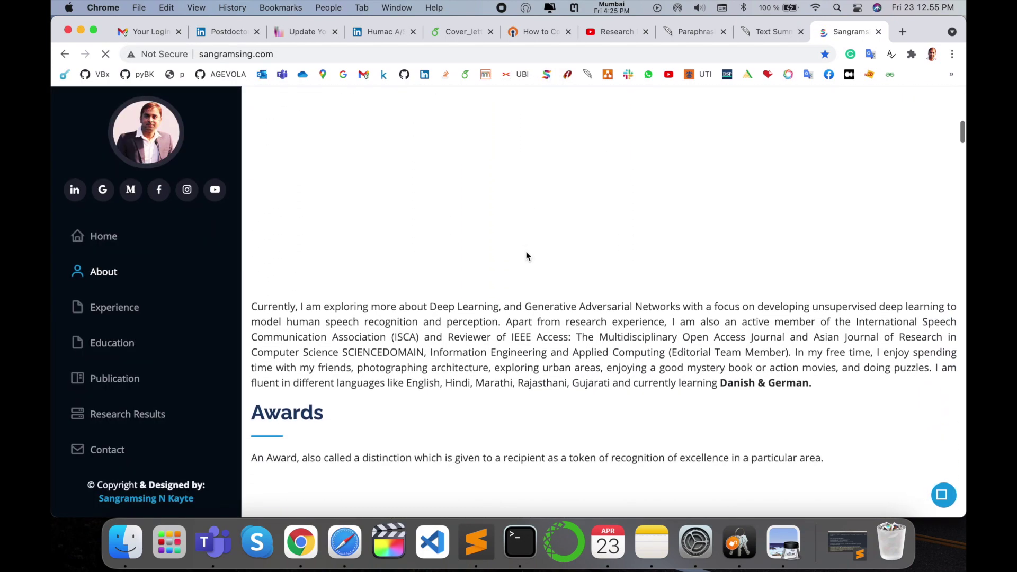
Copy the sangramsing.com About paragraphs into QuillBot's Summarizer, totaling 1859 characters
{"action": "left_click_drag", "start_coordinate": [827, 382], "coordinate": [492, 169]}
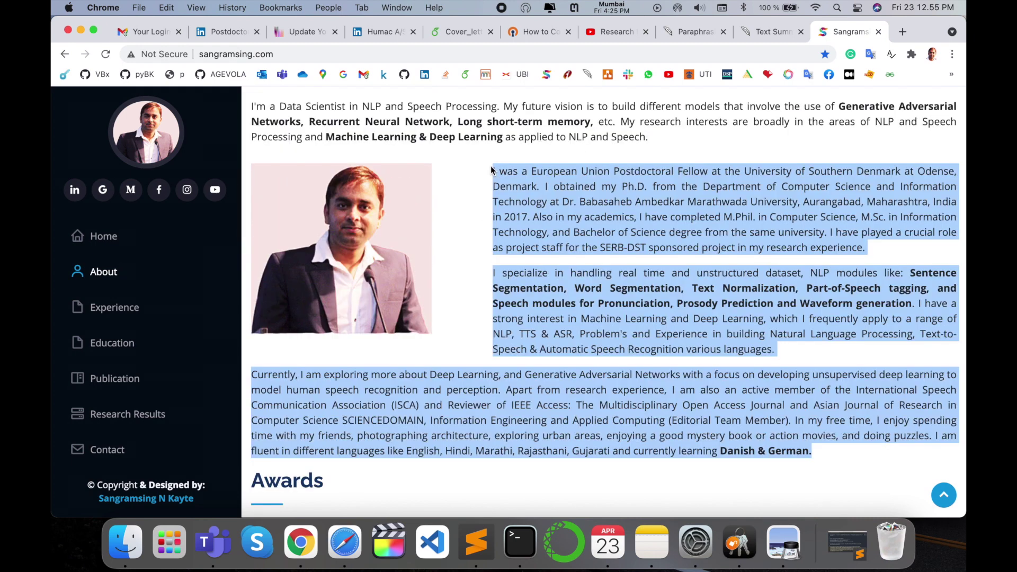
{"action": "key", "text": "super+c"}
{"action": "left_click", "coordinate": [772, 31]}
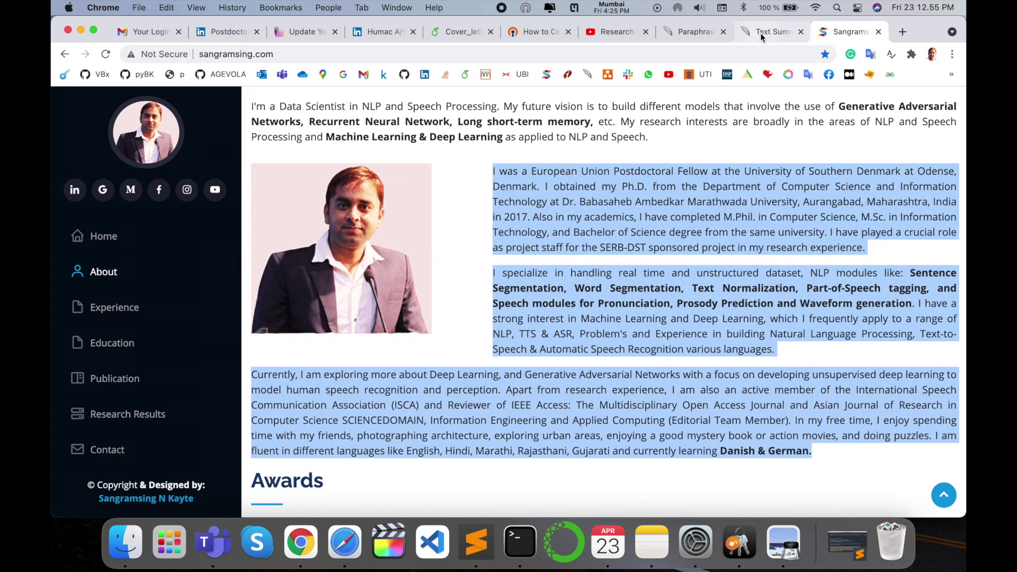
{"action": "left_click", "coordinate": [293, 201]}
{"action": "key", "text": "super+v"}
{"action": "scroll", "coordinate": [293, 202], "scroll_direction": "down", "scroll_amount": 3}
{"action": "scroll", "coordinate": [263, 255], "scroll_direction": "down", "scroll_amount": 2}
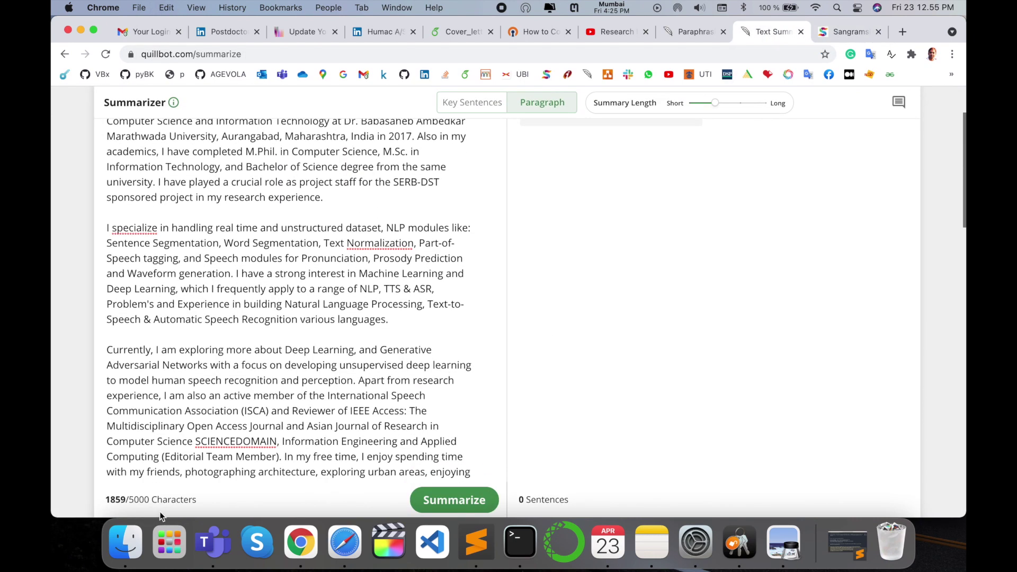
{"action": "scroll", "coordinate": [149, 500], "scroll_direction": "down", "scroll_amount": 2}
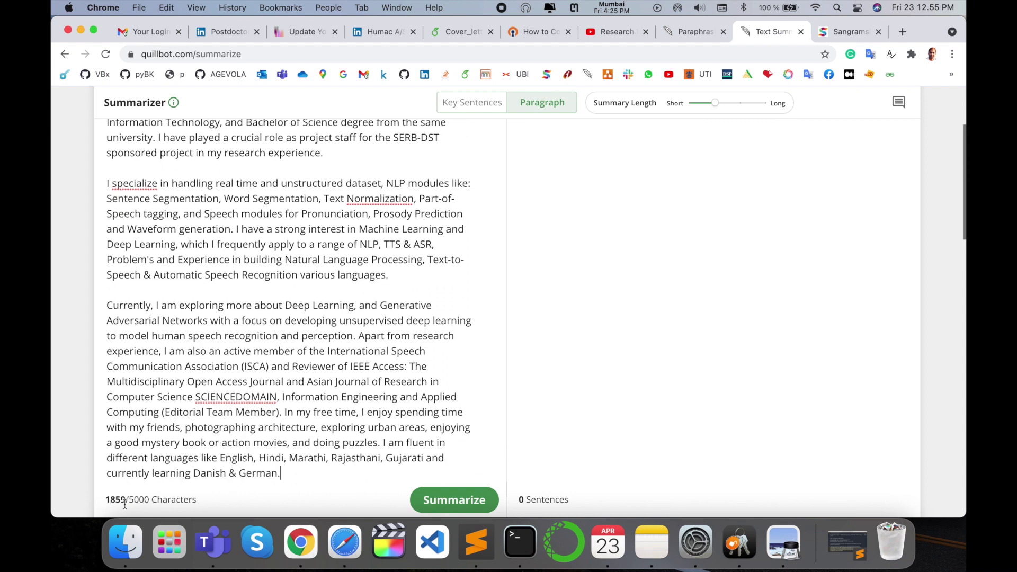
Generate a three-sentence paragraph summary of the pasted bio
{"action": "left_click", "coordinate": [449, 500]}
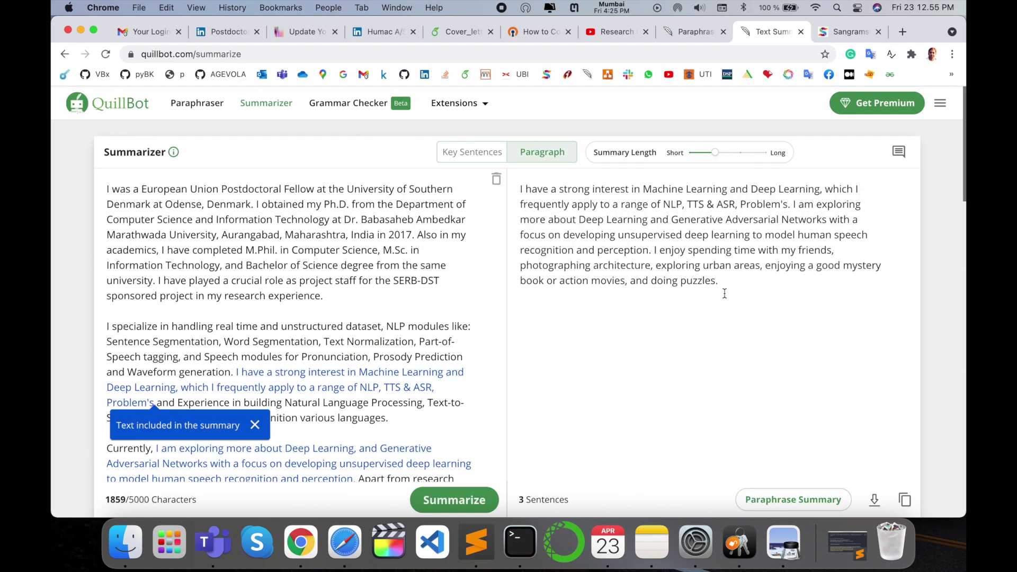
{"action": "scroll", "coordinate": [400, 364], "scroll_direction": "down", "scroll_amount": 5}
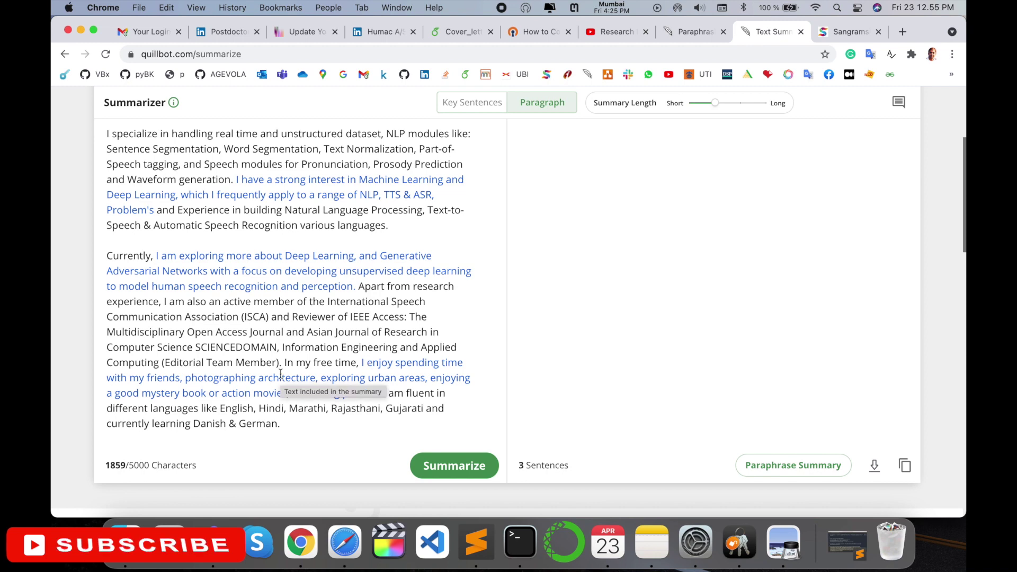
{"action": "scroll", "coordinate": [280, 373], "scroll_direction": "up", "scroll_amount": 3}
{"action": "scroll", "coordinate": [279, 373], "scroll_direction": "up", "scroll_amount": 3}
{"action": "scroll", "coordinate": [280, 374], "scroll_direction": "down", "scroll_amount": 3}
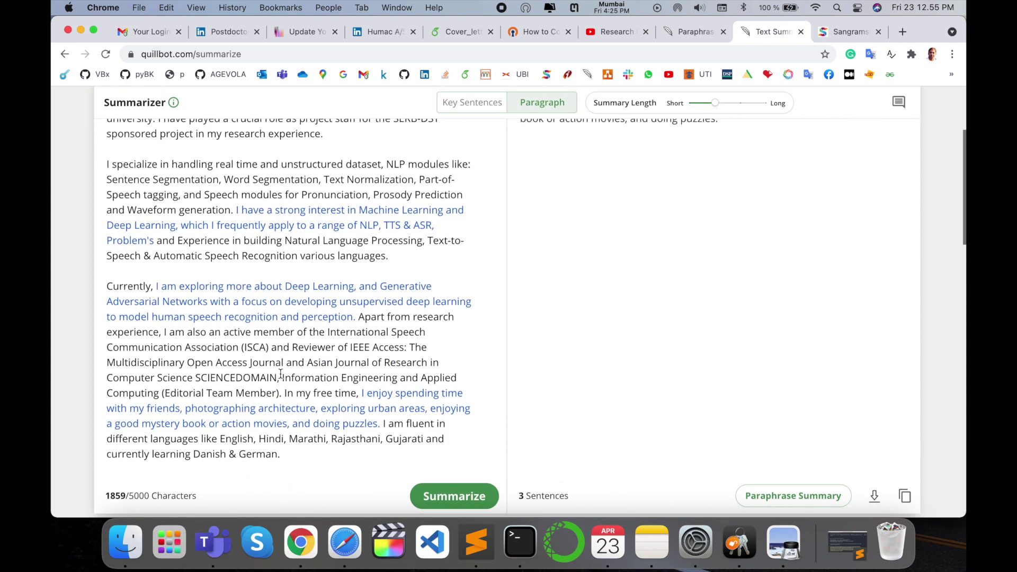
{"action": "scroll", "coordinate": [281, 374], "scroll_direction": "down", "scroll_amount": 2}
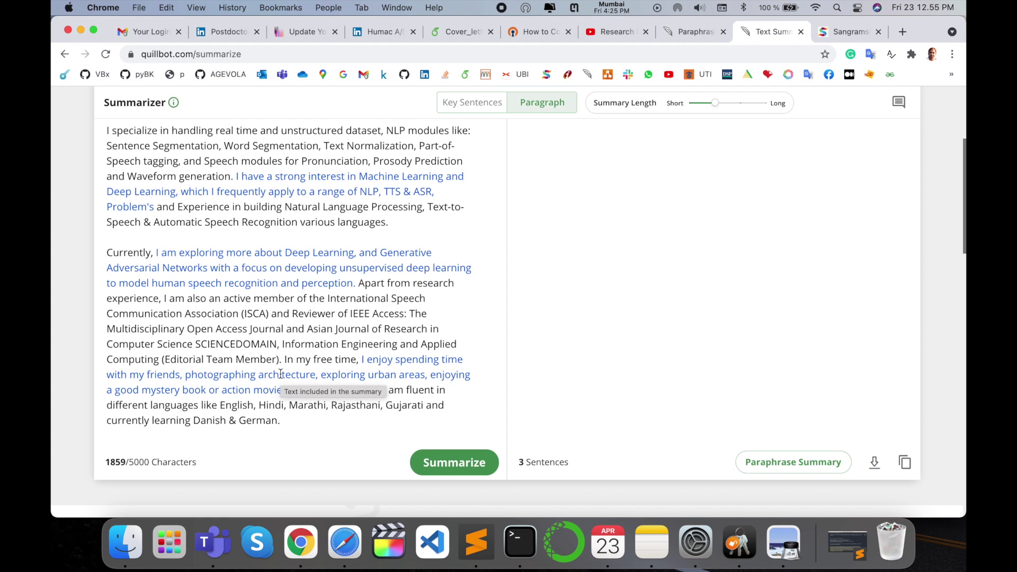
{"action": "scroll", "coordinate": [279, 374], "scroll_direction": "up", "scroll_amount": 3}
{"action": "scroll", "coordinate": [280, 374], "scroll_direction": "up", "scroll_amount": 2}
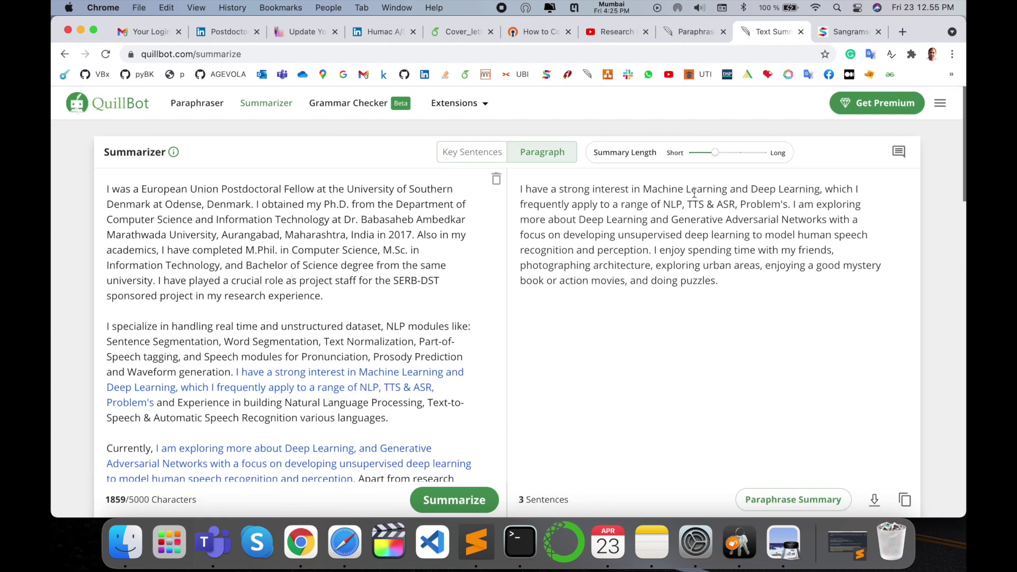
{"action": "left_click", "coordinate": [342, 111]}
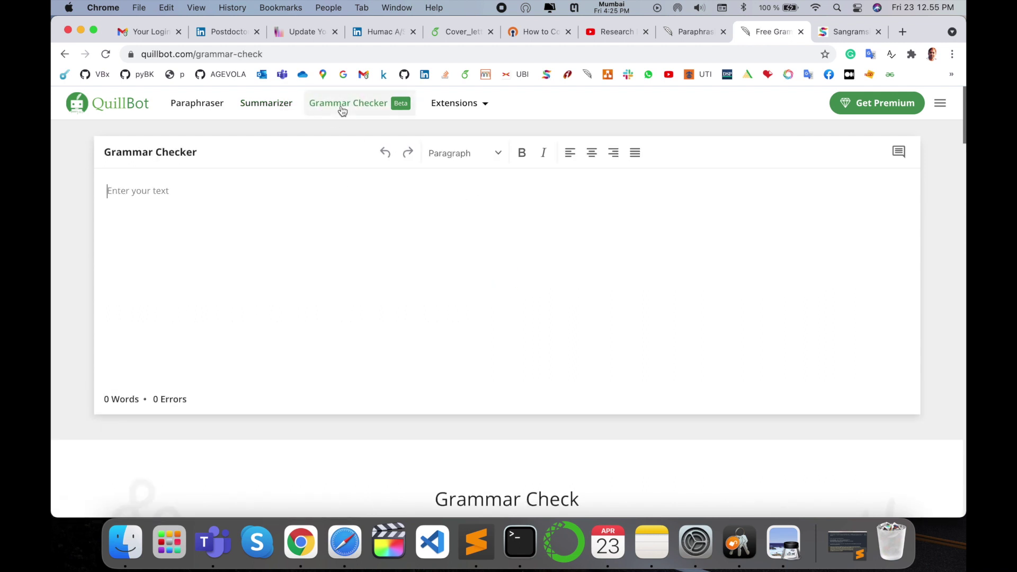
Paste the bio and accept fixes: comma after 'languages', 'and am', 'Recognition in'
{"action": "left_click", "coordinate": [240, 189]}
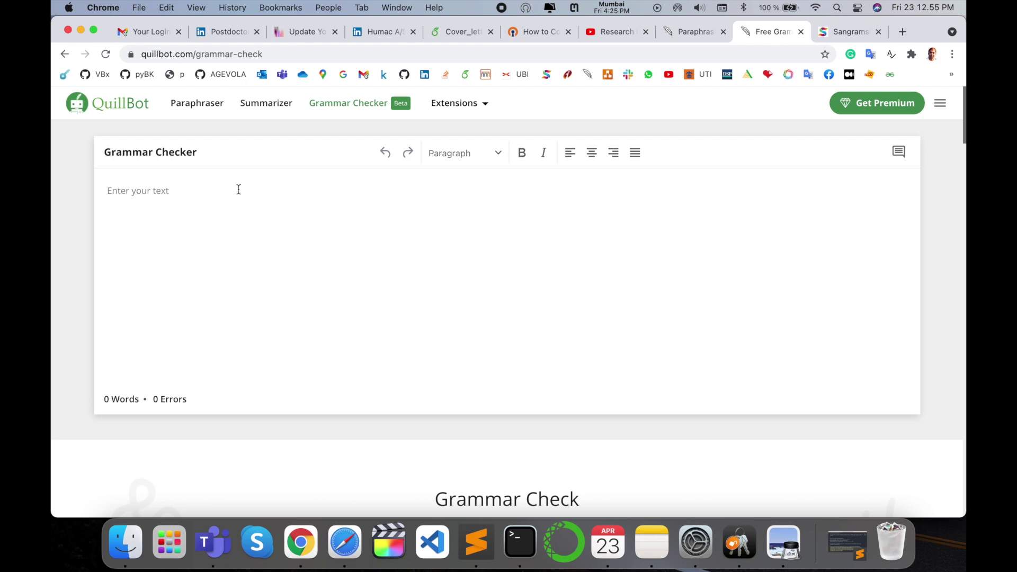
{"action": "key", "text": "super+v"}
{"action": "scroll", "coordinate": [239, 335], "scroll_direction": "down", "scroll_amount": 1}
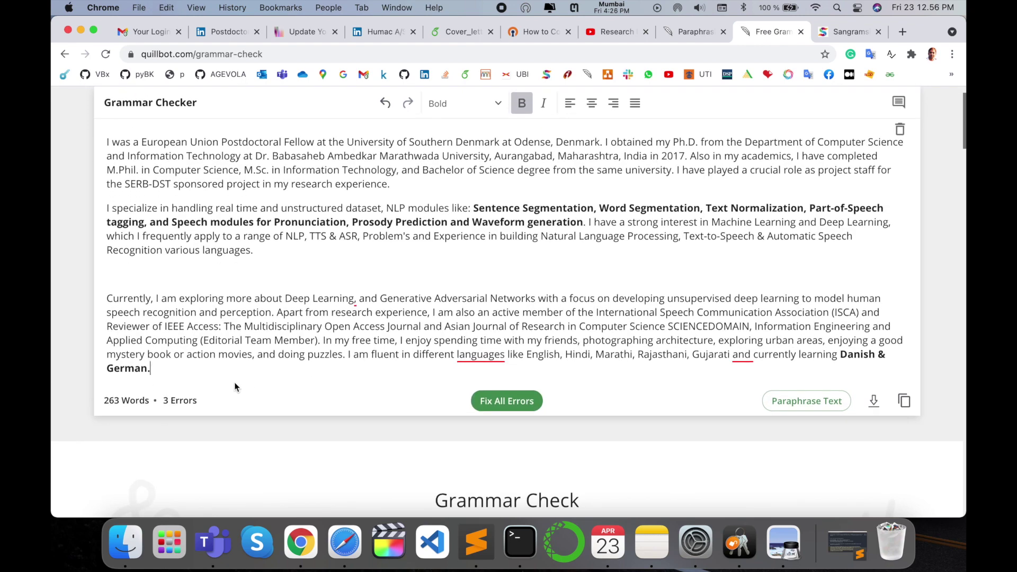
{"action": "left_click", "coordinate": [481, 358]}
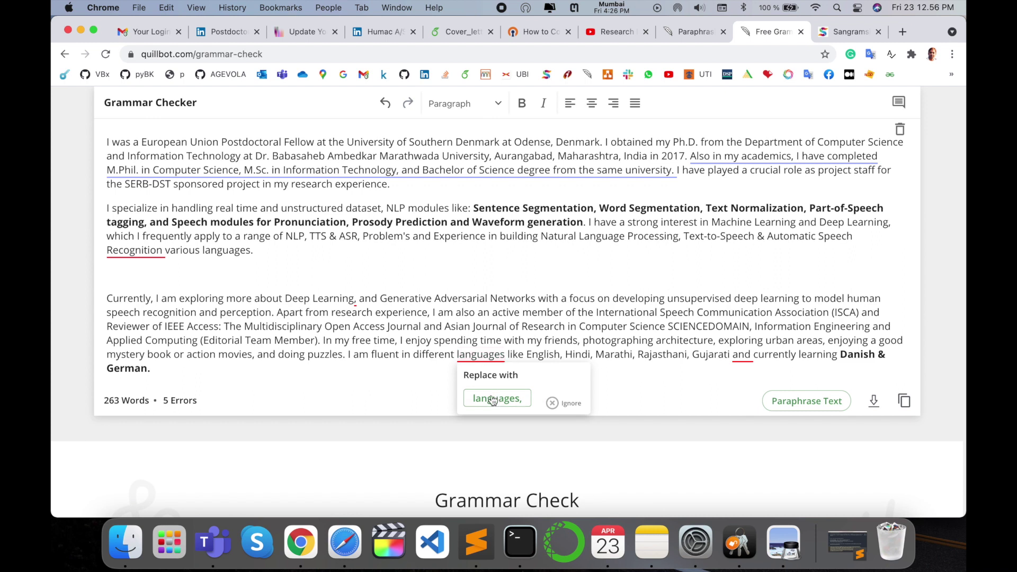
{"action": "left_click", "coordinate": [497, 398]}
{"action": "left_click", "coordinate": [743, 357]}
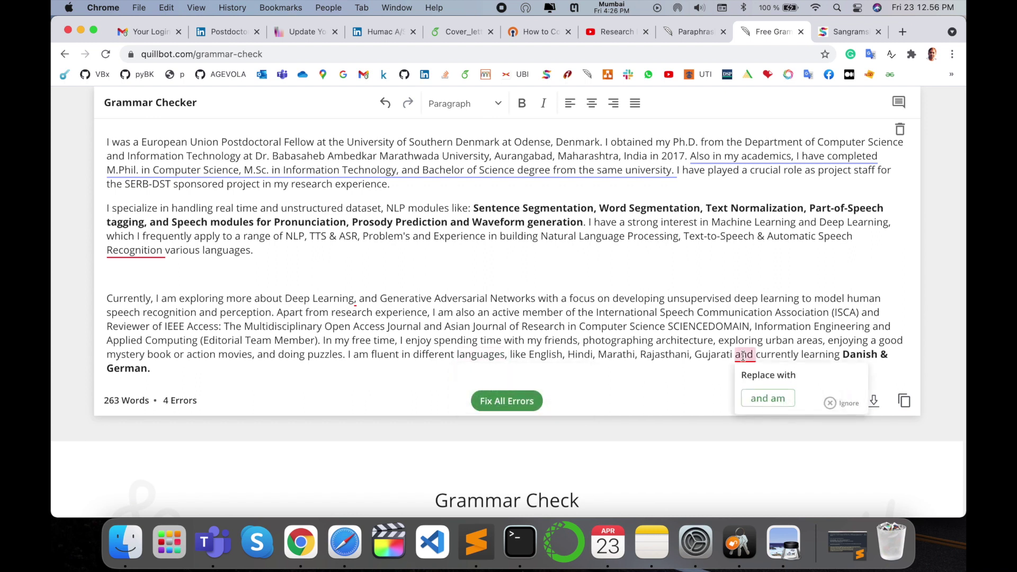
{"action": "left_click", "coordinate": [769, 399]}
{"action": "left_click", "coordinate": [123, 253]}
{"action": "left_click", "coordinate": [155, 294]}
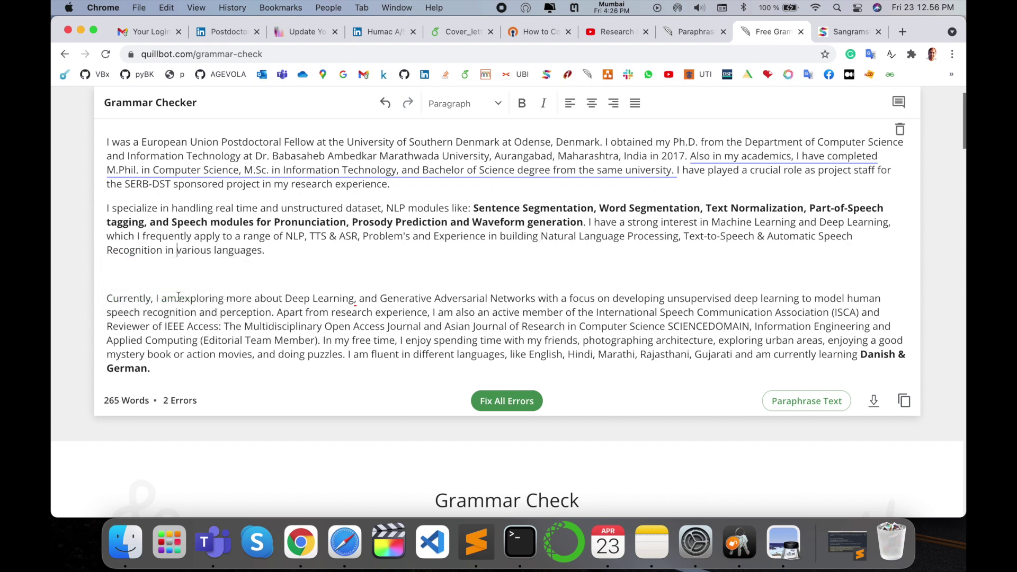
{"action": "scroll", "coordinate": [178, 298], "scroll_direction": "up", "scroll_amount": 2}
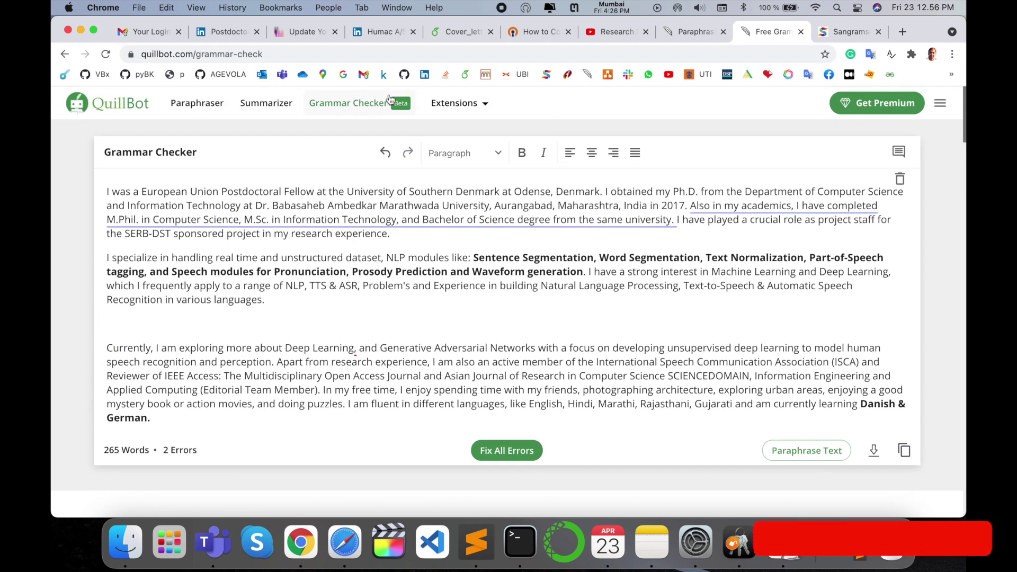
Paste the bio, cut it to the 545-character first paragraph, and paraphrase it
{"action": "left_click", "coordinate": [211, 110]}
{"action": "left_click", "coordinate": [299, 213]}
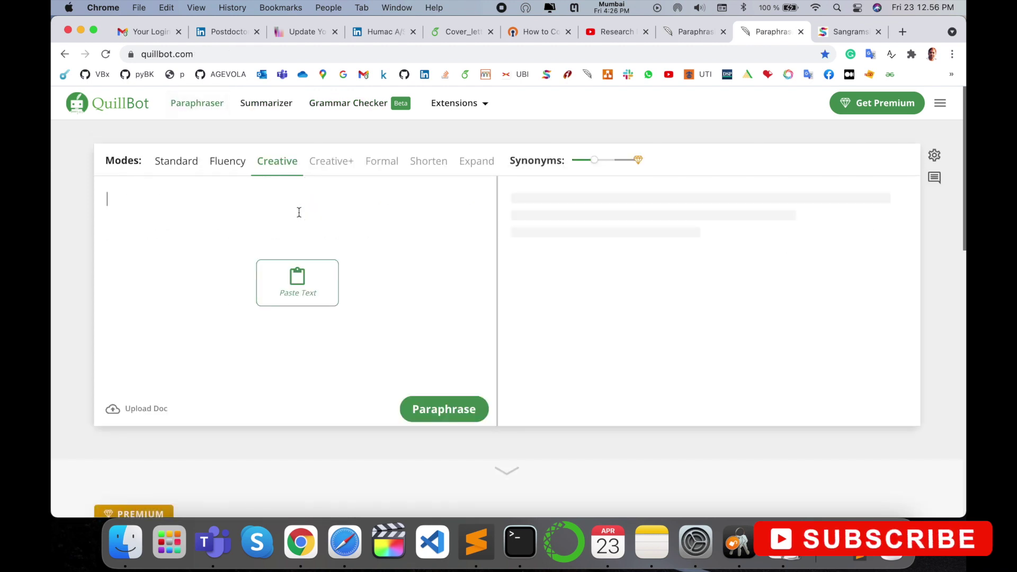
{"action": "key", "text": "super+v"}
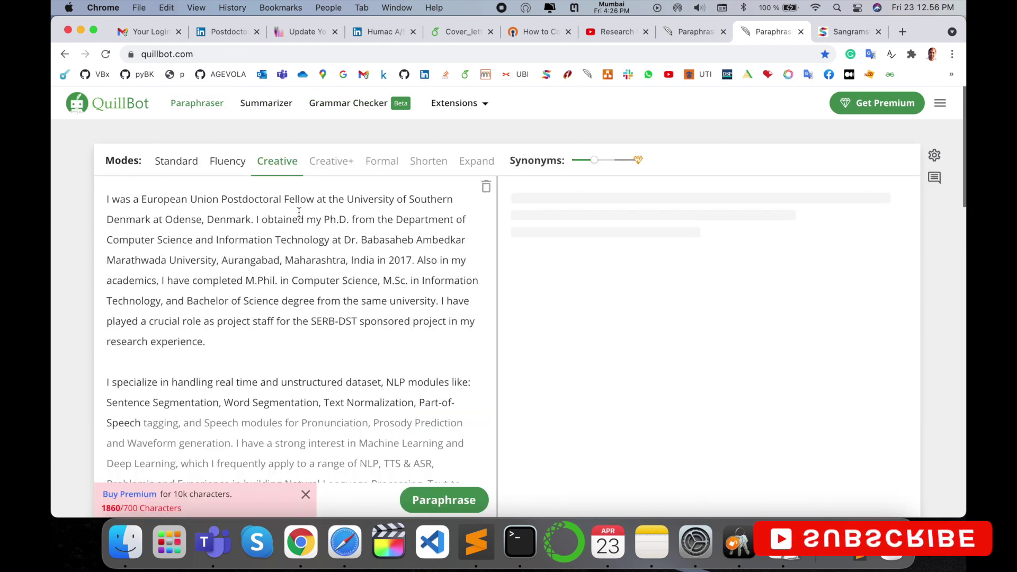
{"action": "scroll", "coordinate": [146, 296], "scroll_direction": "down", "scroll_amount": 3}
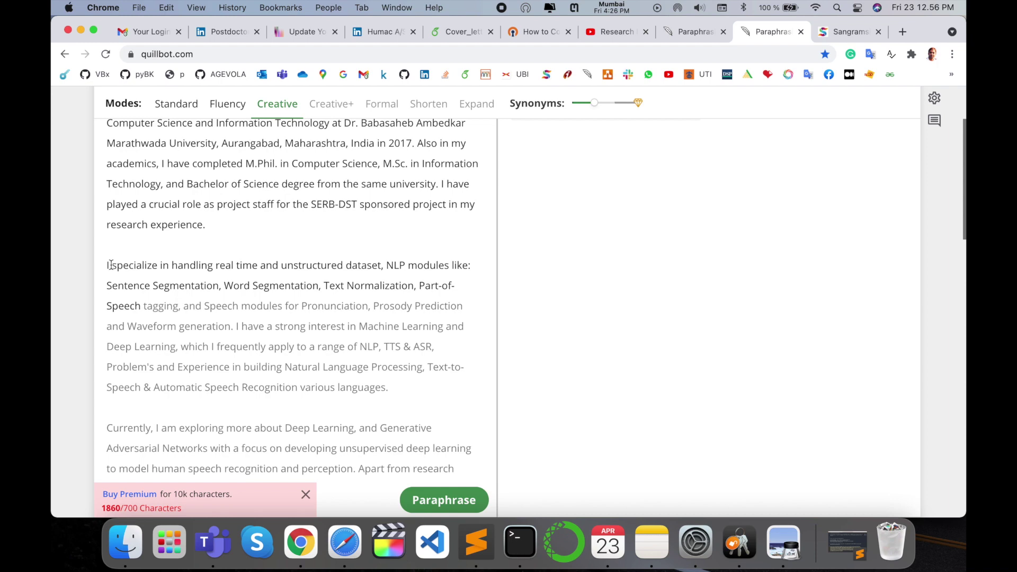
{"action": "left_click_drag", "start_coordinate": [106, 265], "coordinate": [198, 544]}
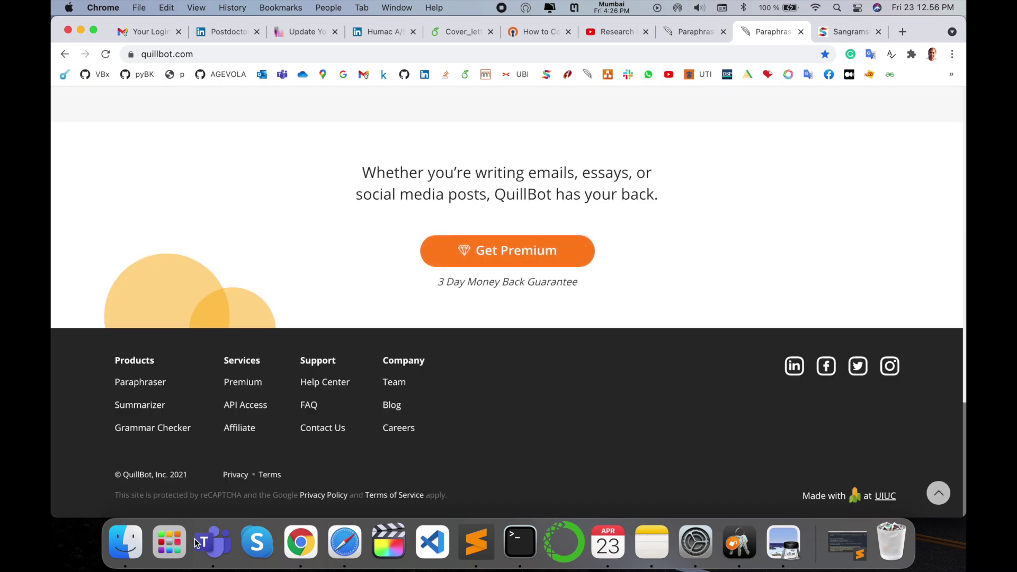
{"action": "key", "text": "super+c"}
{"action": "scroll", "coordinate": [198, 285], "scroll_direction": "up", "scroll_amount": 5}
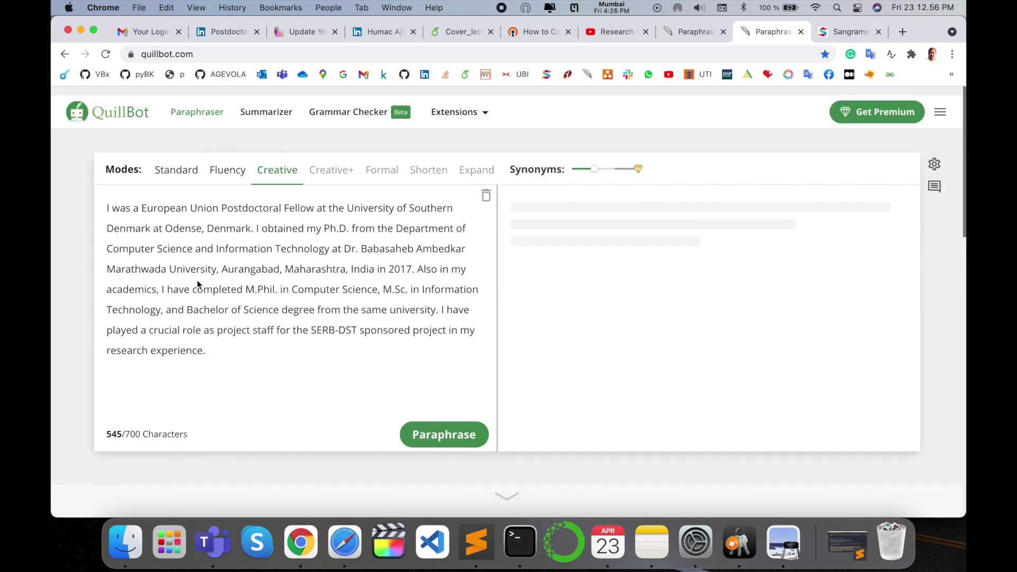
{"action": "left_click", "coordinate": [437, 421]}
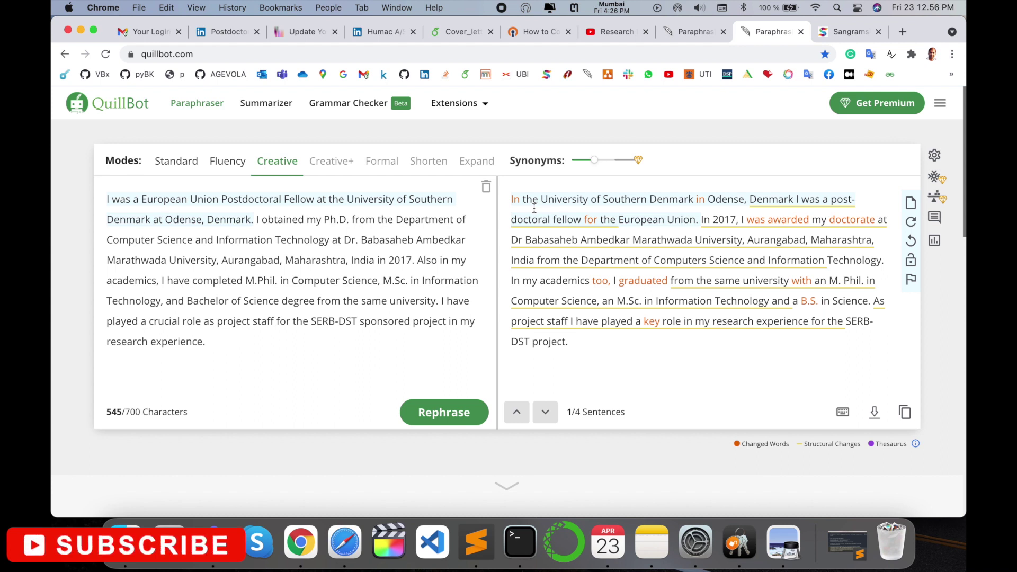
Rephrase the rewrite's third sentence in Fluency mode, then regenerate it in Standard mode
{"action": "key", "text": "super+a"}
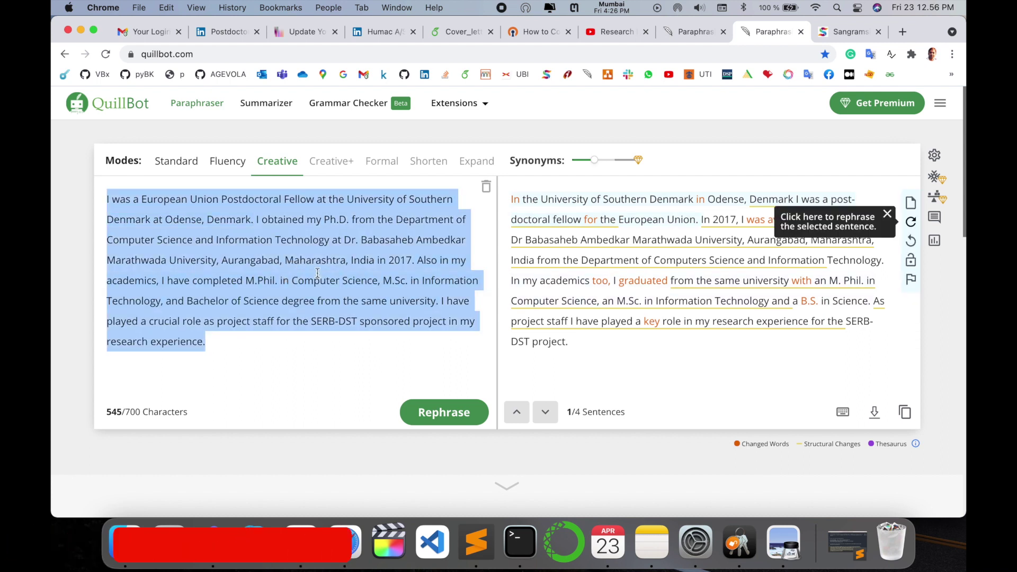
{"action": "left_click", "coordinate": [610, 308]}
{"action": "key", "text": "super+a"}
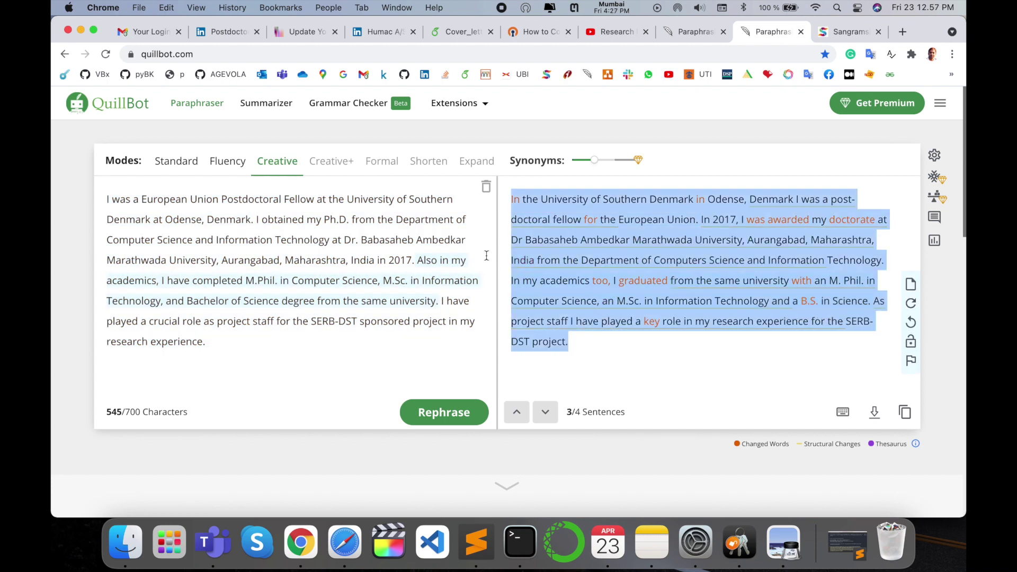
{"action": "left_click", "coordinate": [225, 170]}
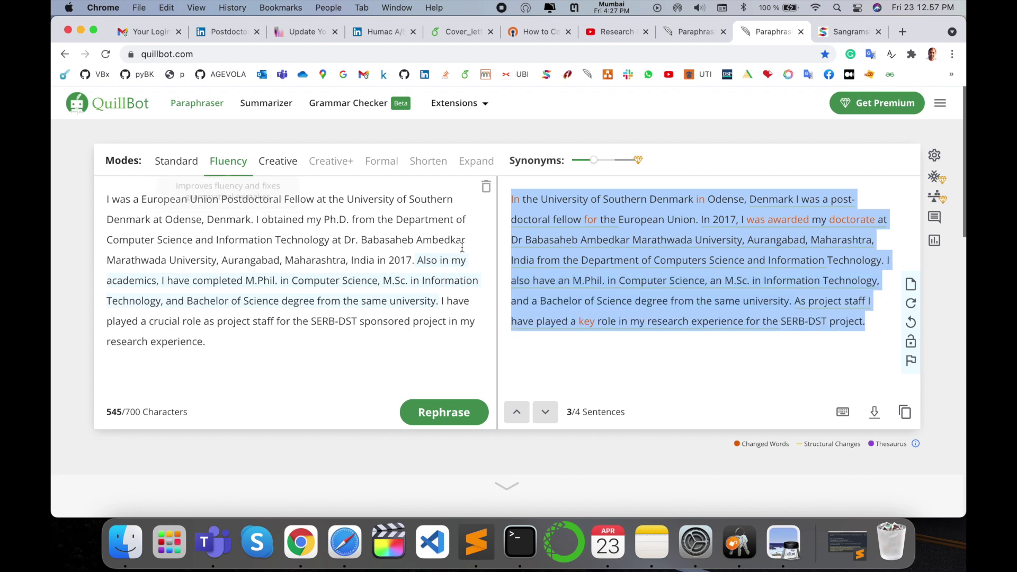
{"action": "left_click", "coordinate": [165, 167]}
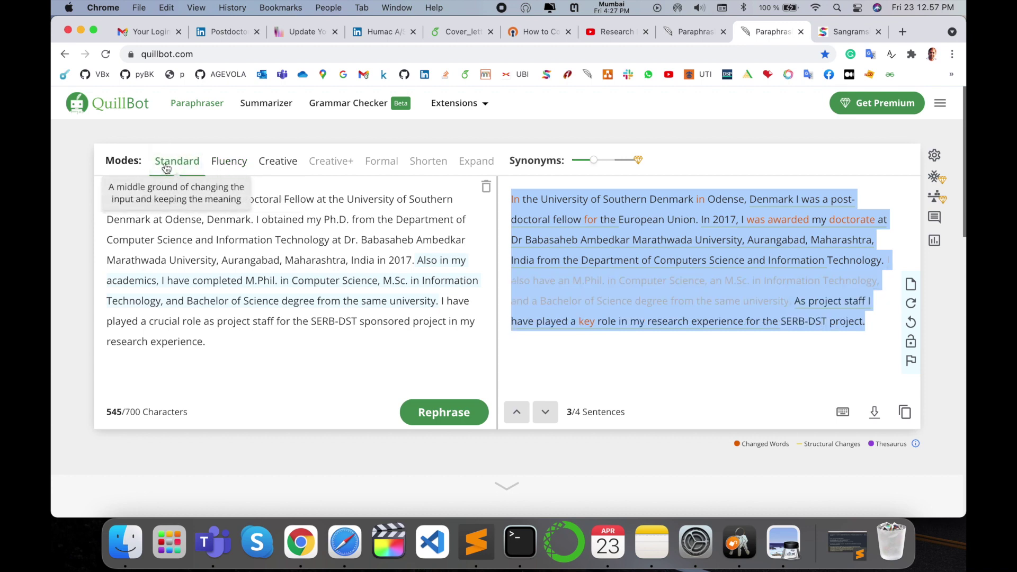